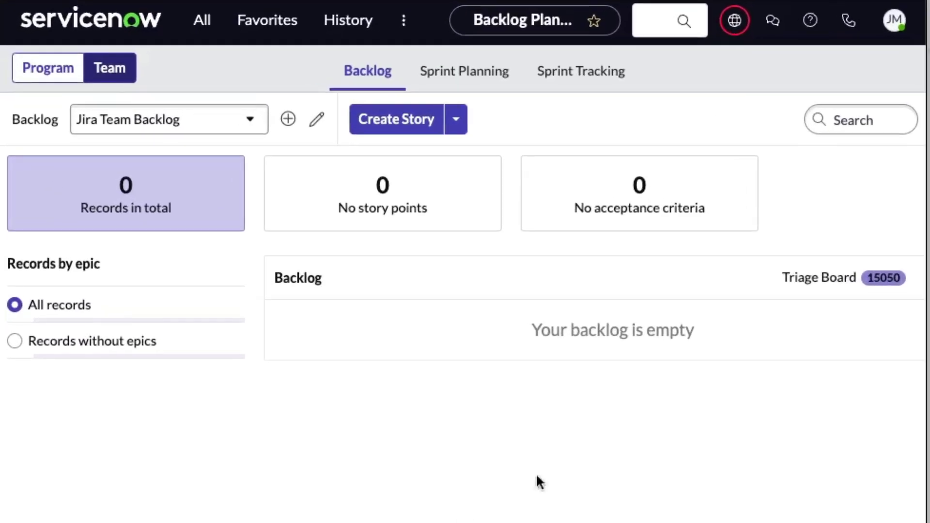
Show the Triage Board sources: Customer Service Cases (3588) and Incidents (11462).
click(819, 284)
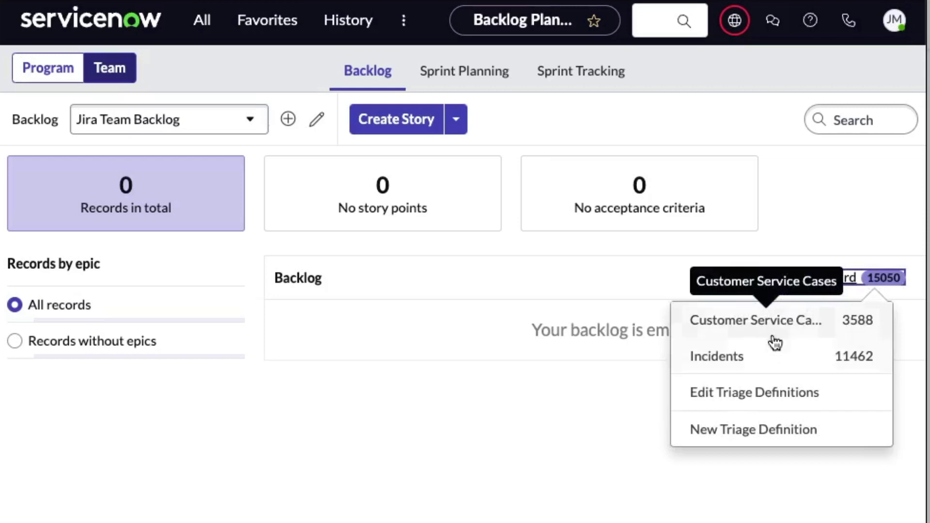
Close the Triage Board source list, leaving the Jira Team Backlog empty.
click(512, 514)
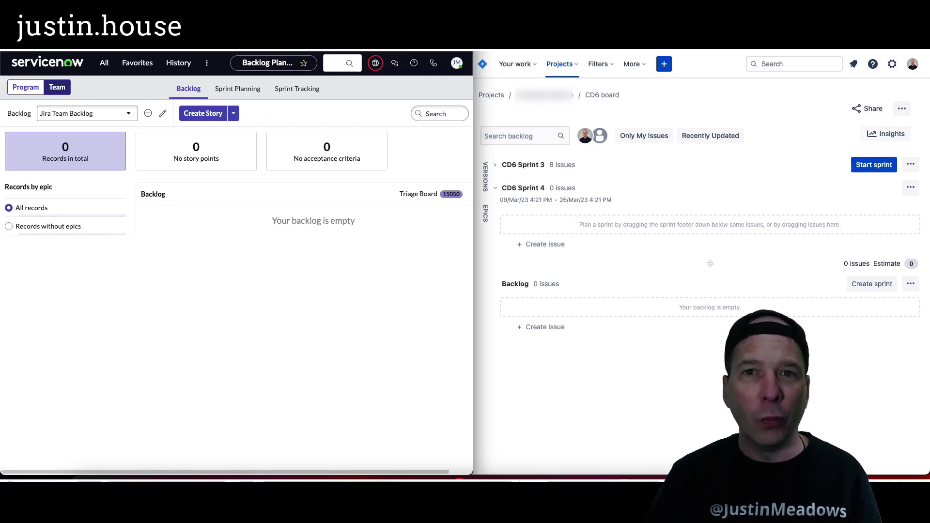
Open the Jira Team story flow and review its 'Agile story is empty' trigger condition.
click(165, 100)
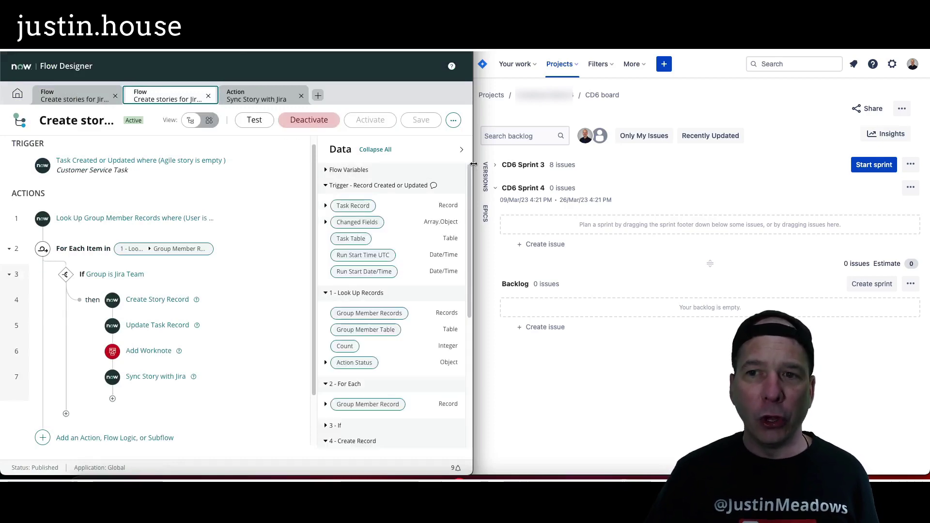
drag(474, 165, 572, 164)
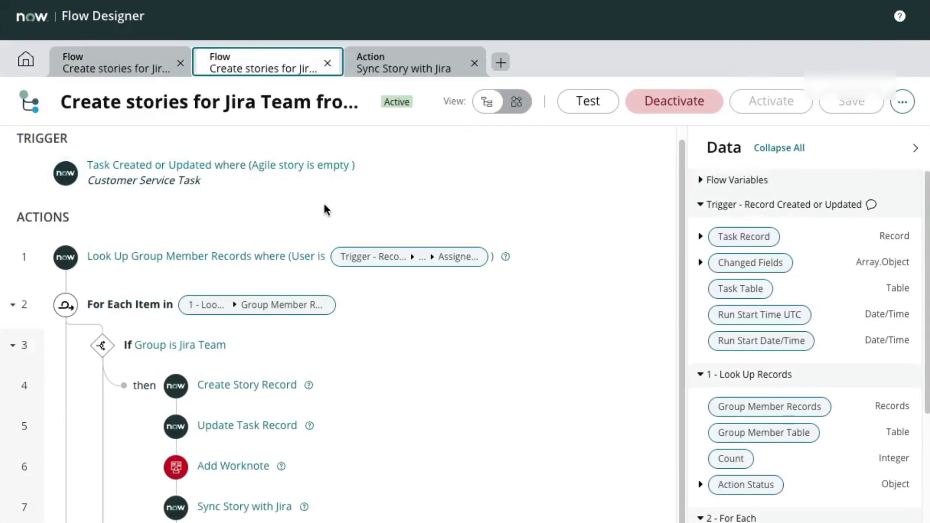
mouse_move(141, 165)
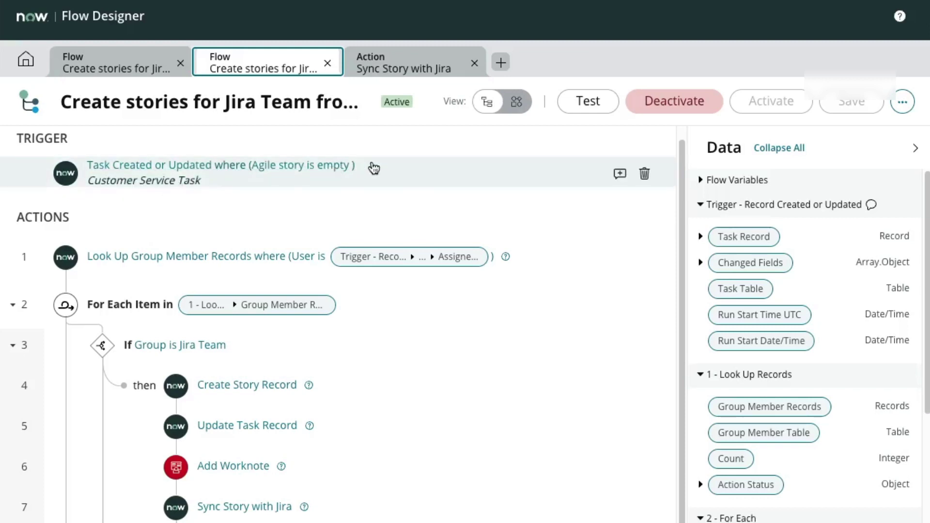
click(420, 170)
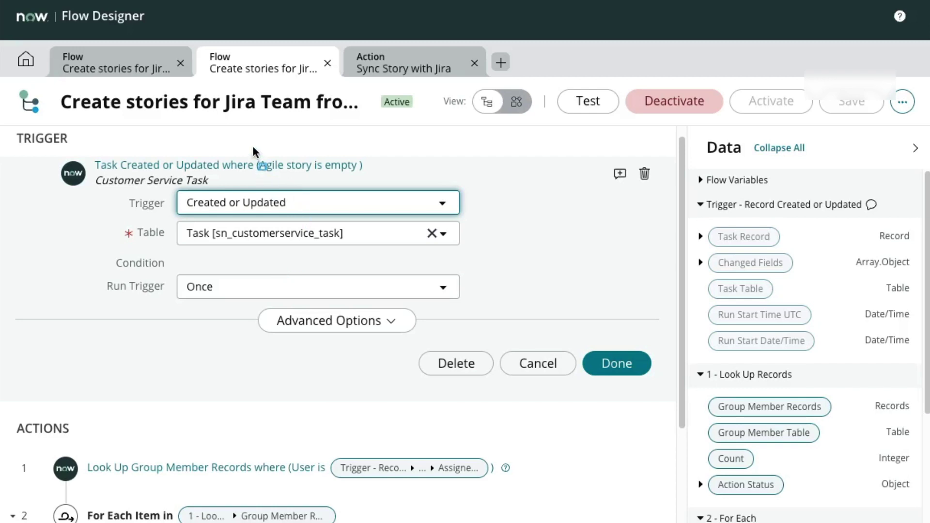
mouse_move(249, 149)
mouse_down()
mouse_move(379, 180)
mouse_move(373, 165)
mouse_up()
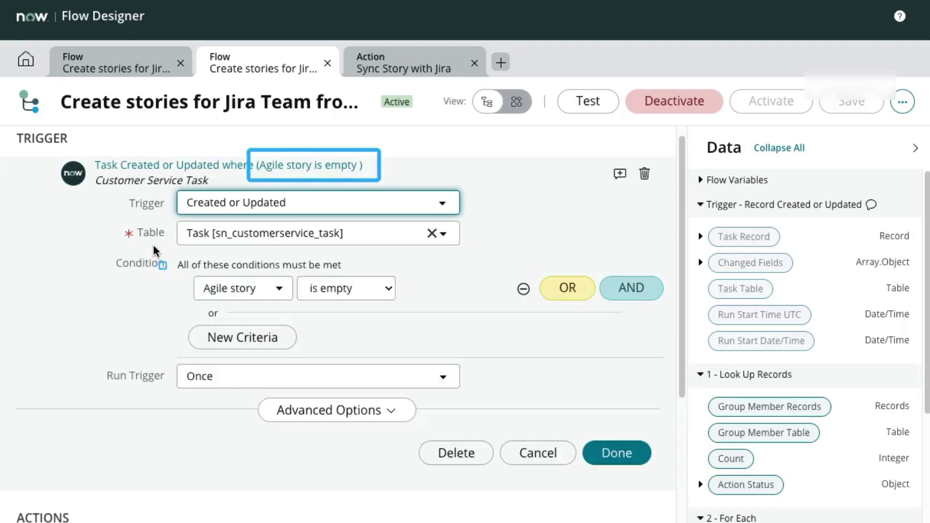
drag(153, 246, 444, 315)
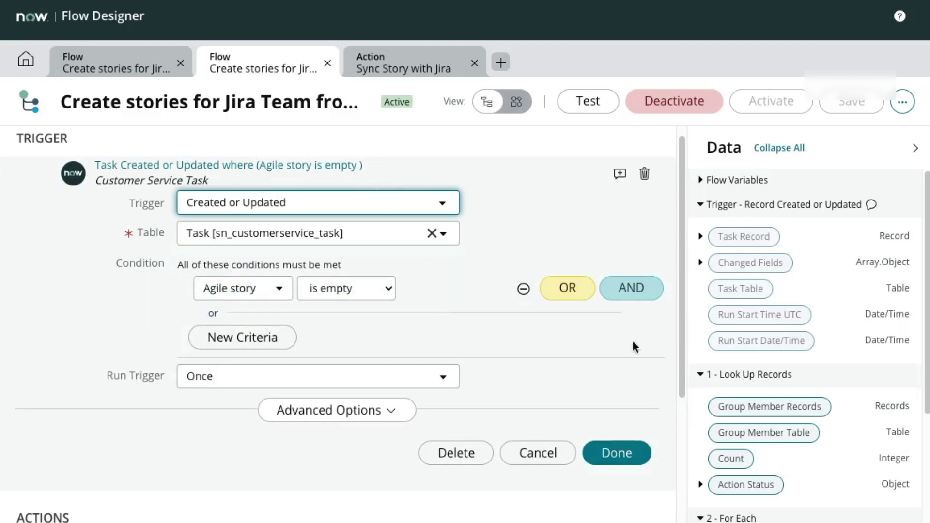
click(617, 453)
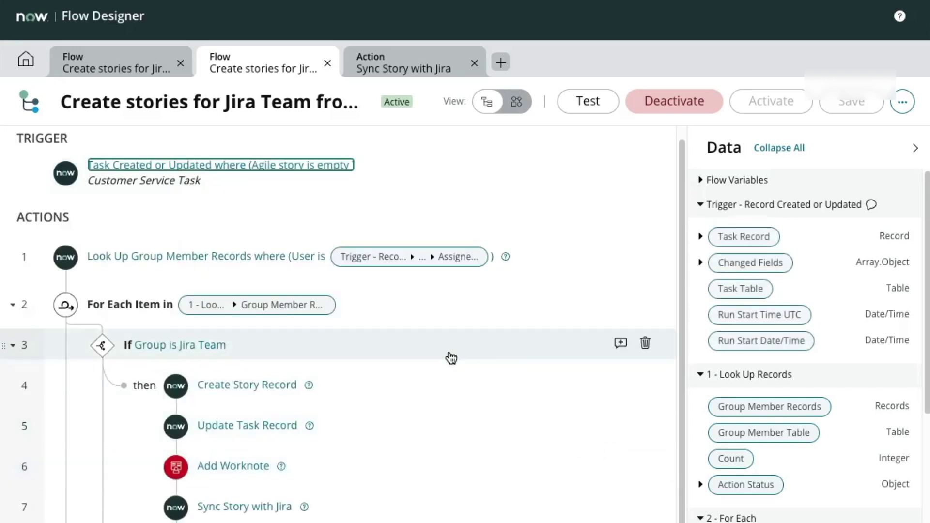
click(536, 267)
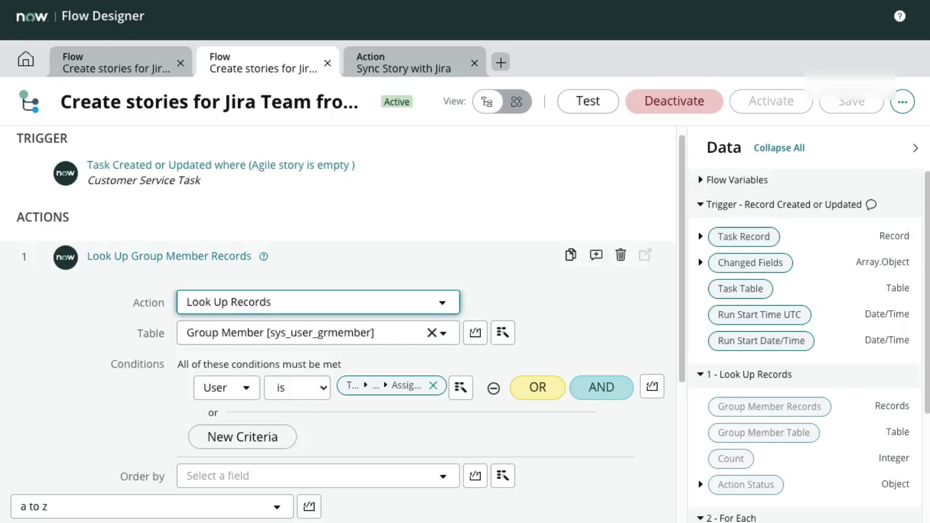
click(388, 257)
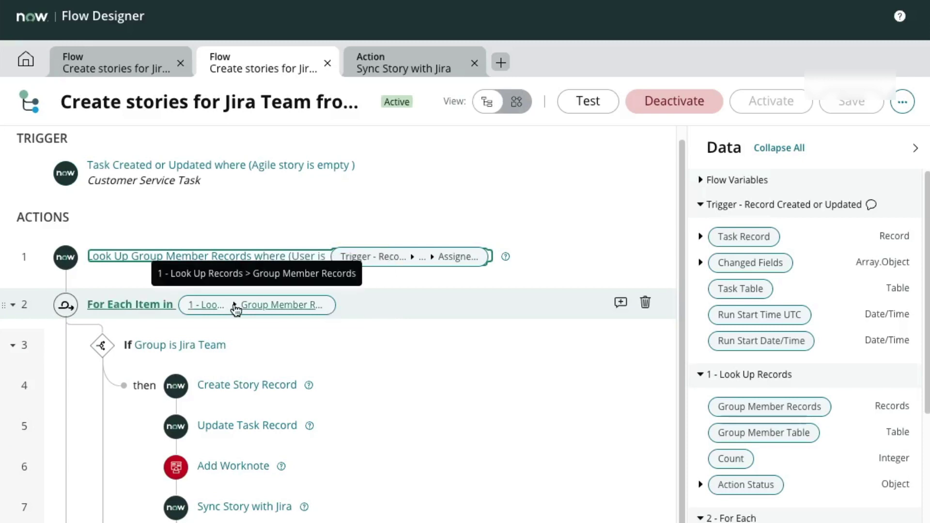
mouse_move(393, 257)
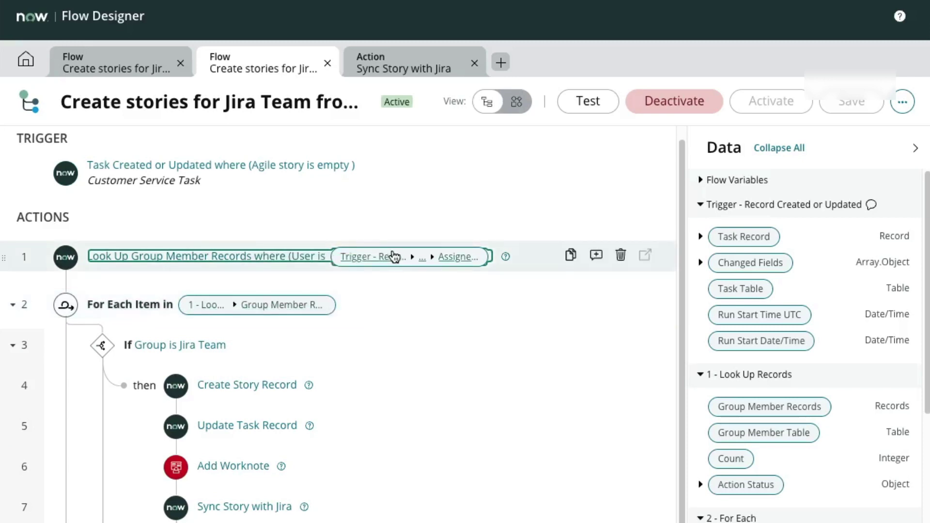
scroll(339, 305, down, 1)
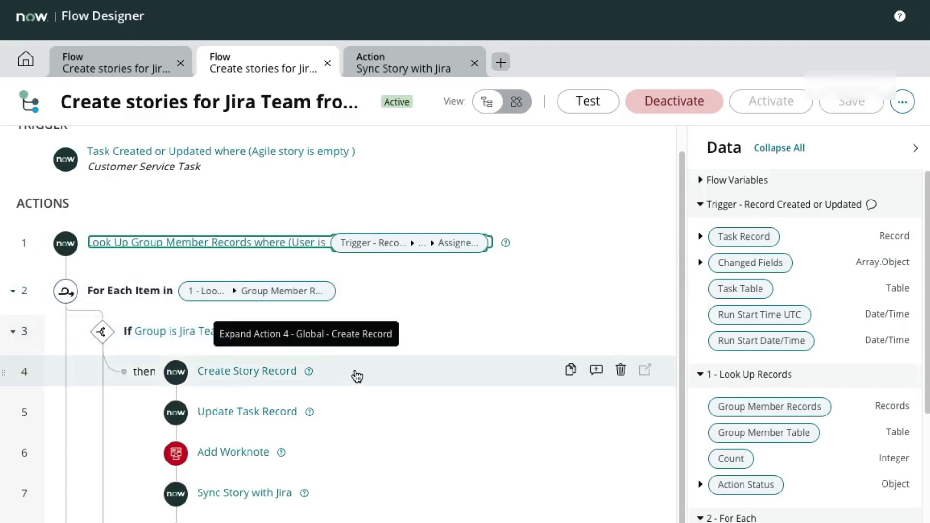
click(357, 376)
scroll(225, 411, down, 3)
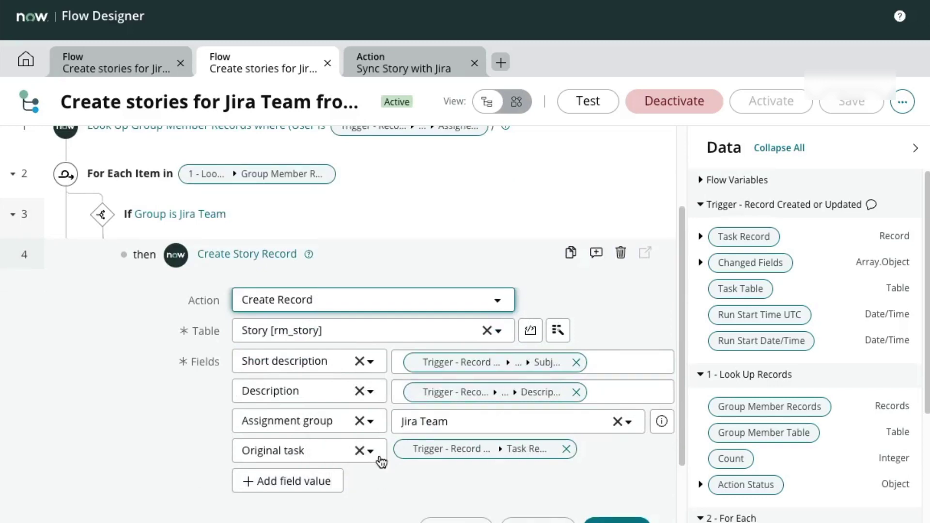
Collapse Create Story Record and review the Update Task Record and Add Worknote flow steps.
click(533, 520)
scroll(388, 426, up, 1)
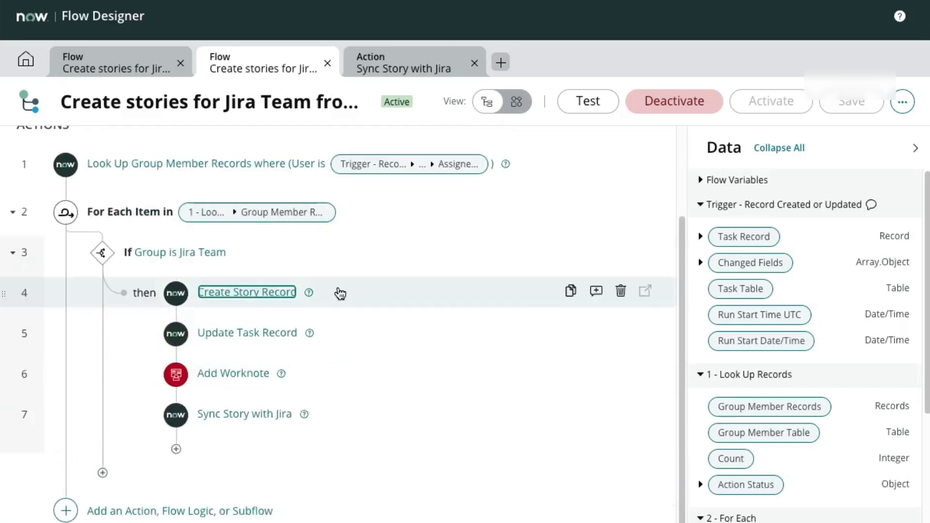
click(346, 334)
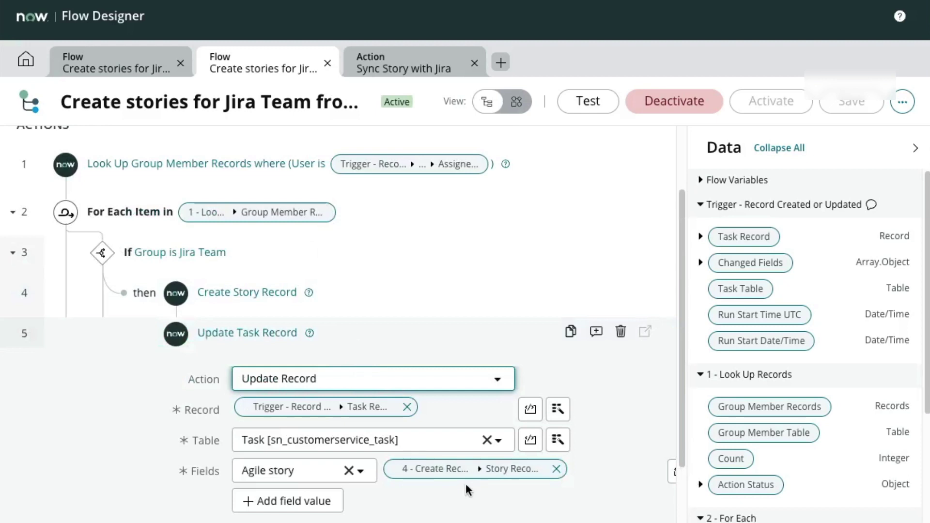
click(475, 517)
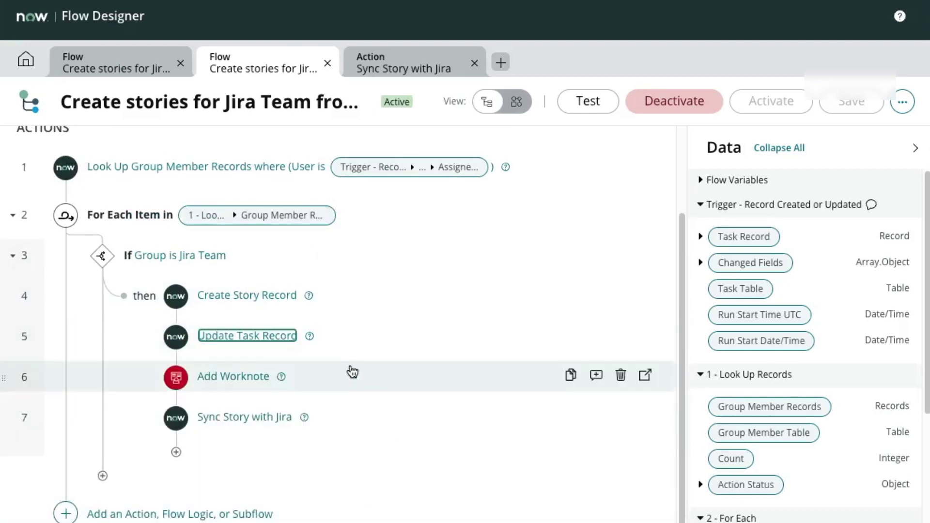
click(352, 372)
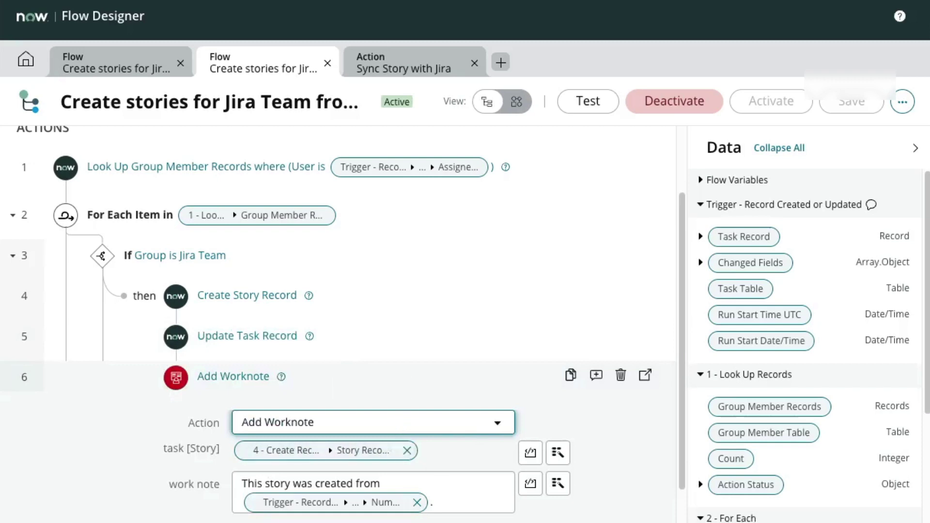
click(233, 376)
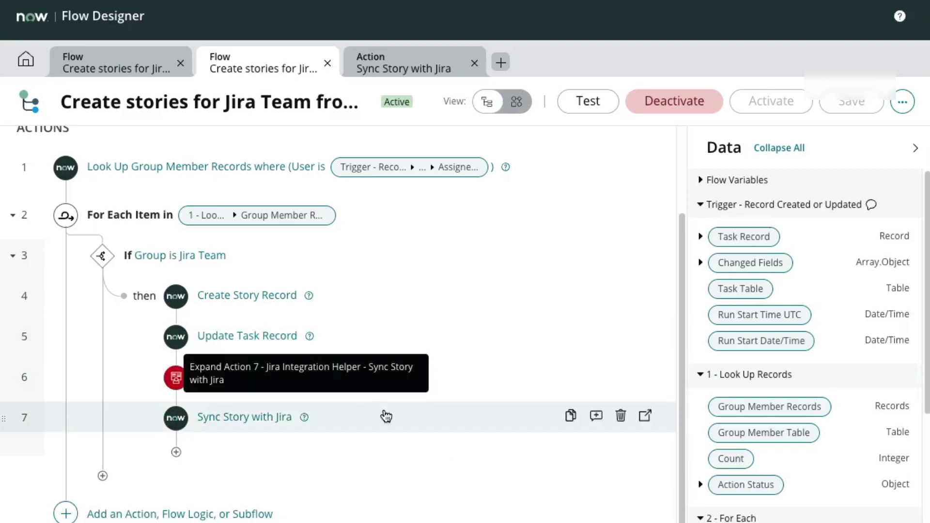
Review the Sync Story with Jira step, which takes the created story.
drag(121, 395, 336, 436)
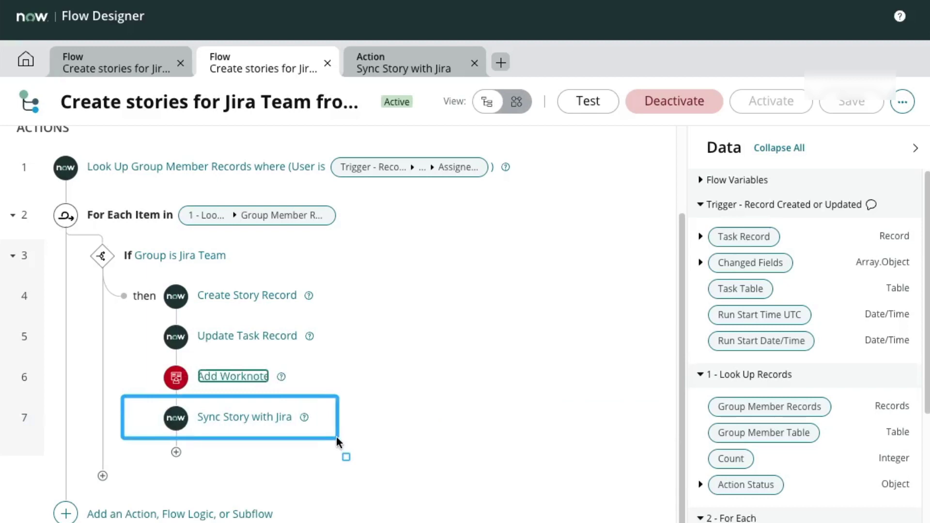
click(377, 420)
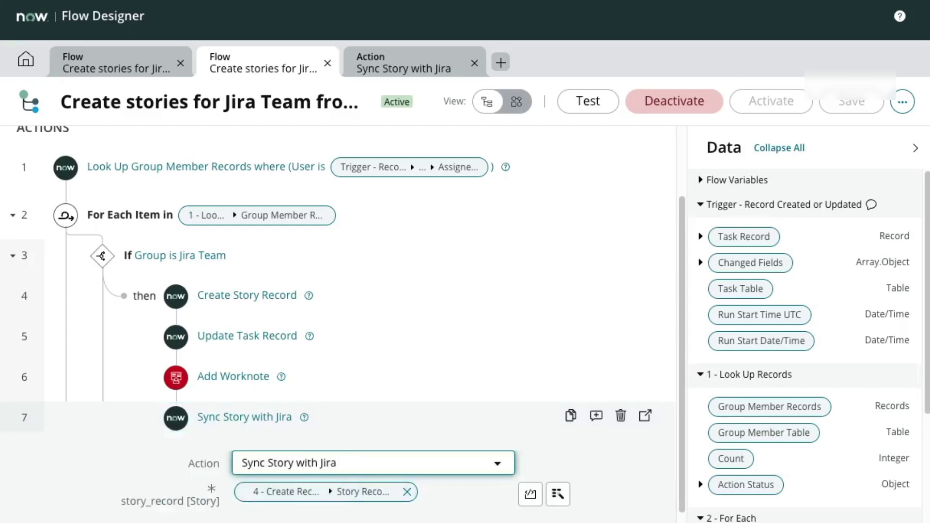
click(245, 417)
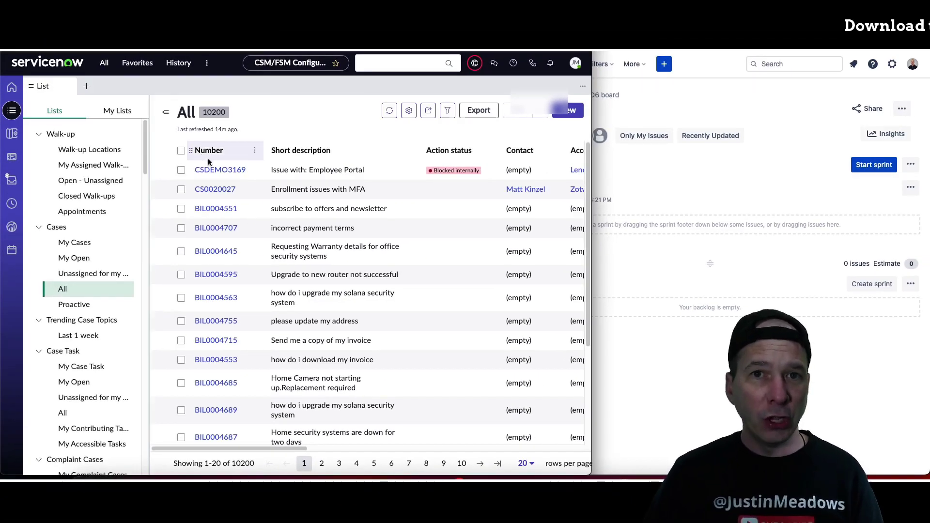
Open case CSDEMO2032, the OKTA account request for a new hire, from the last page of cases.
drag(592, 130, 692, 129)
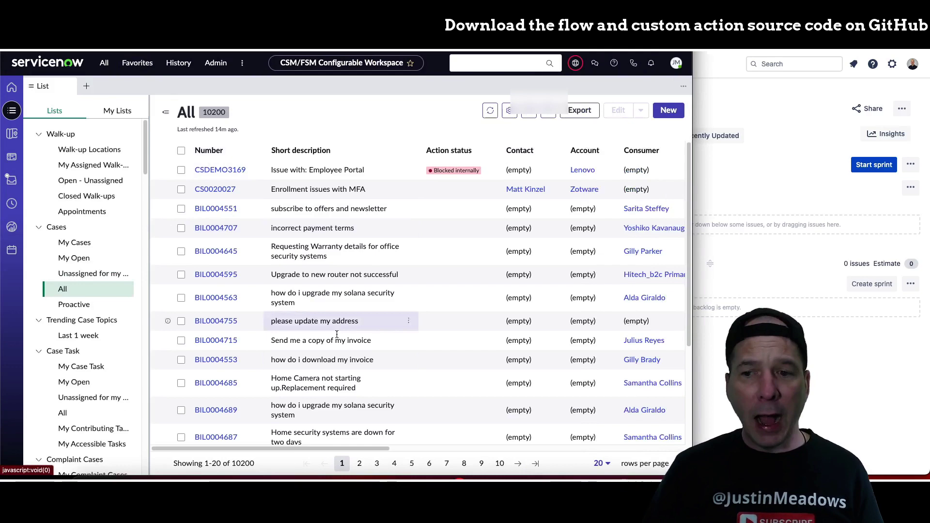
click(535, 463)
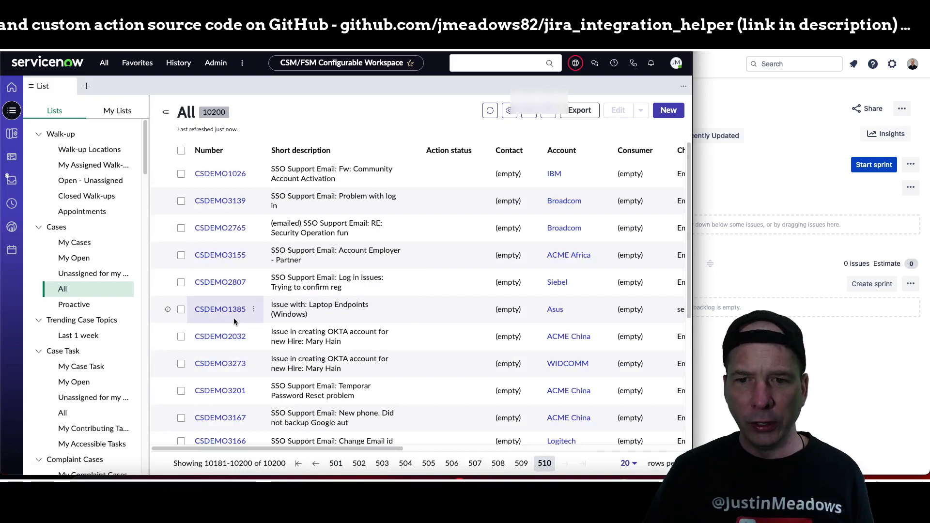
click(236, 335)
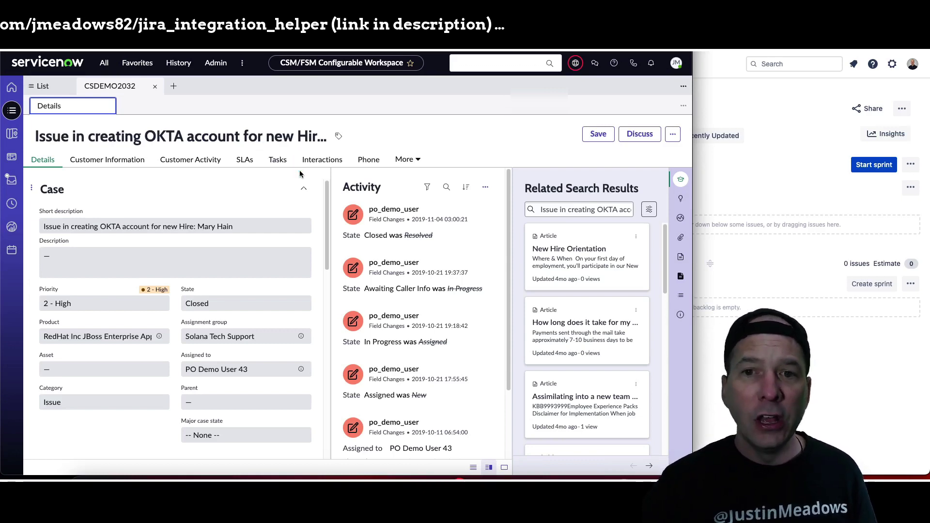
Start a new task on case CSDEMO2032 and assign it to the chosen user.
click(274, 162)
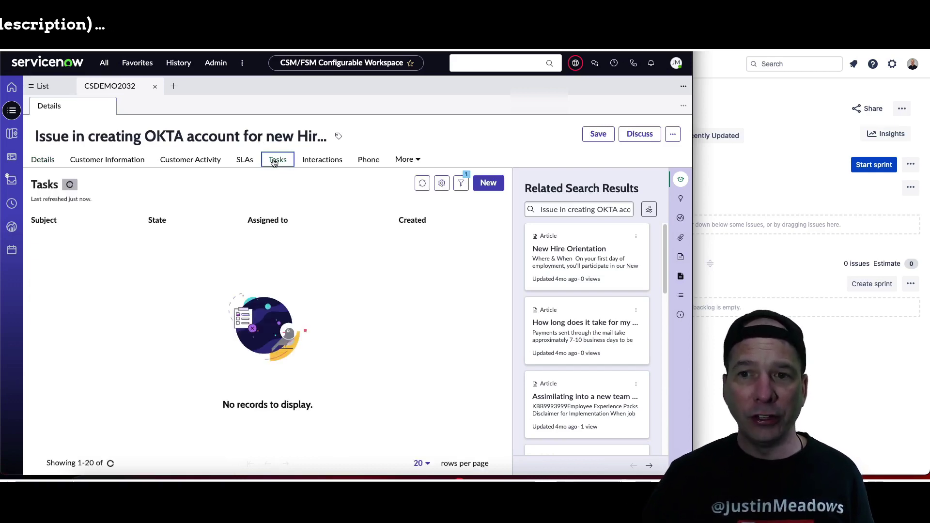
click(486, 189)
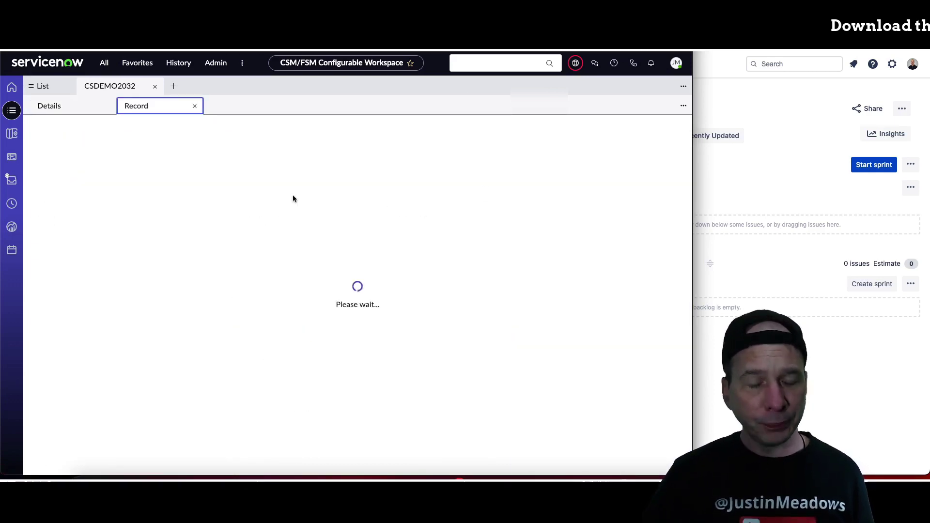
click(112, 287)
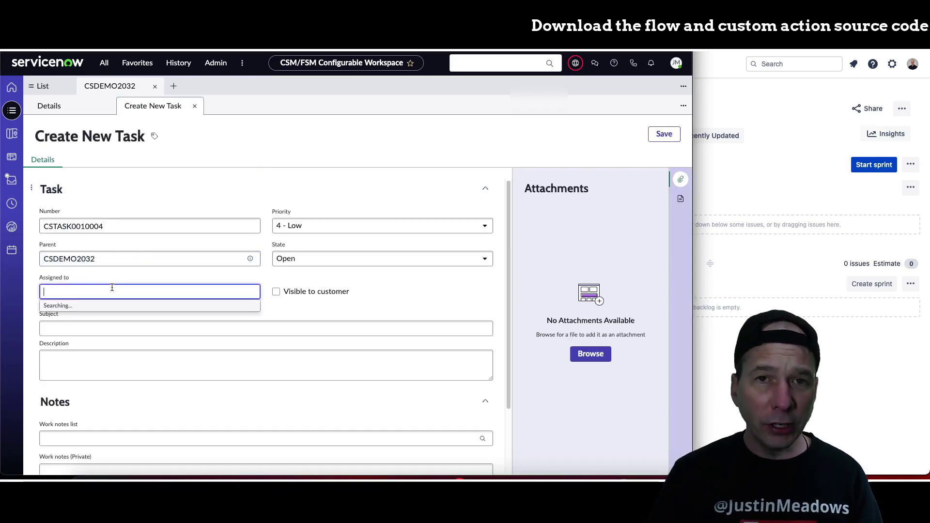
text(ben fran)
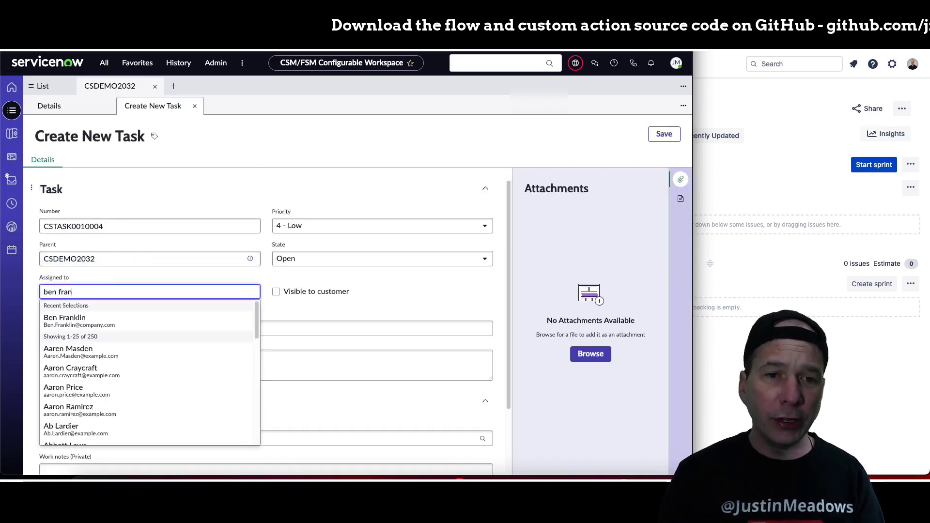
text(klin)
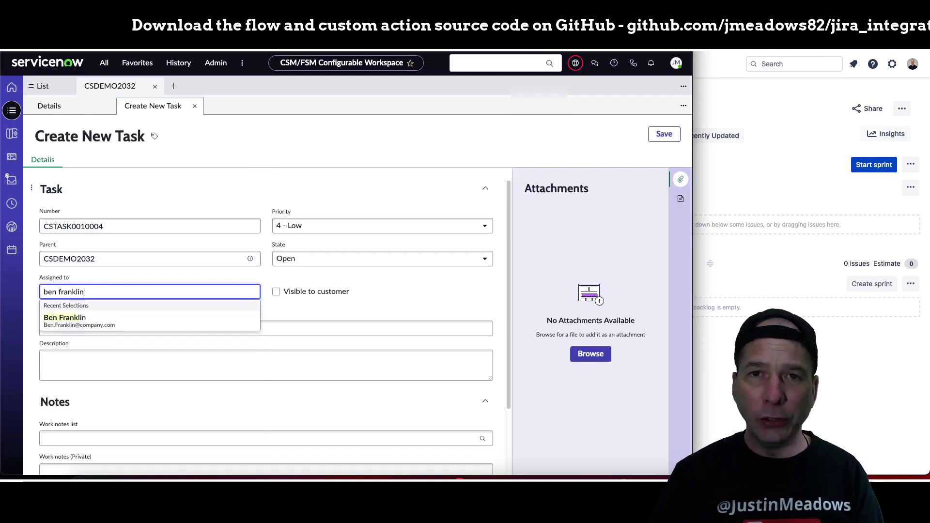
click(91, 318)
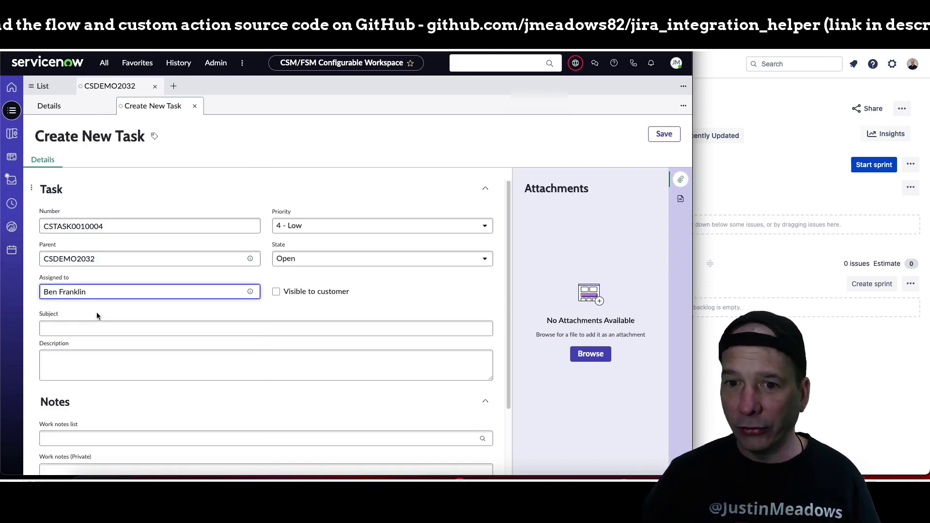
Set subject 'Customer service task for the Jira Team' and description 'Demo for YouTube', then save.
click(92, 327)
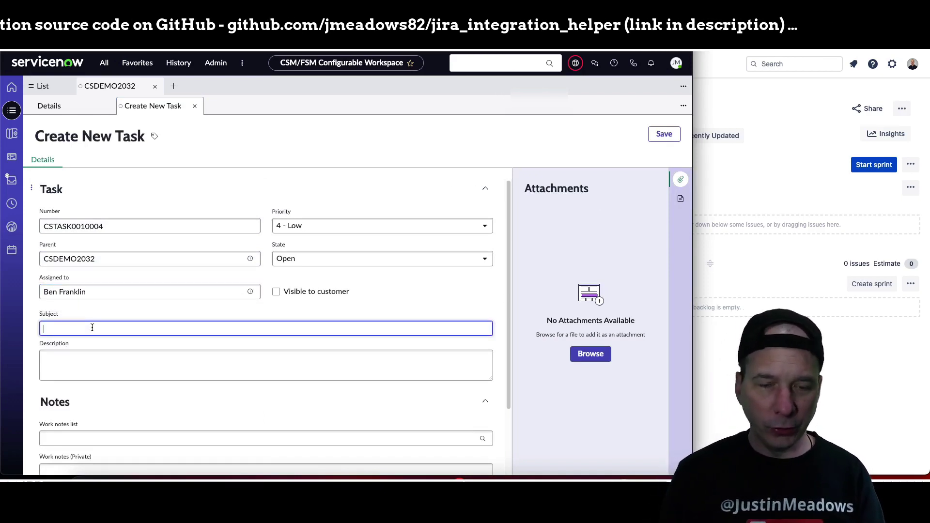
text(Customer )
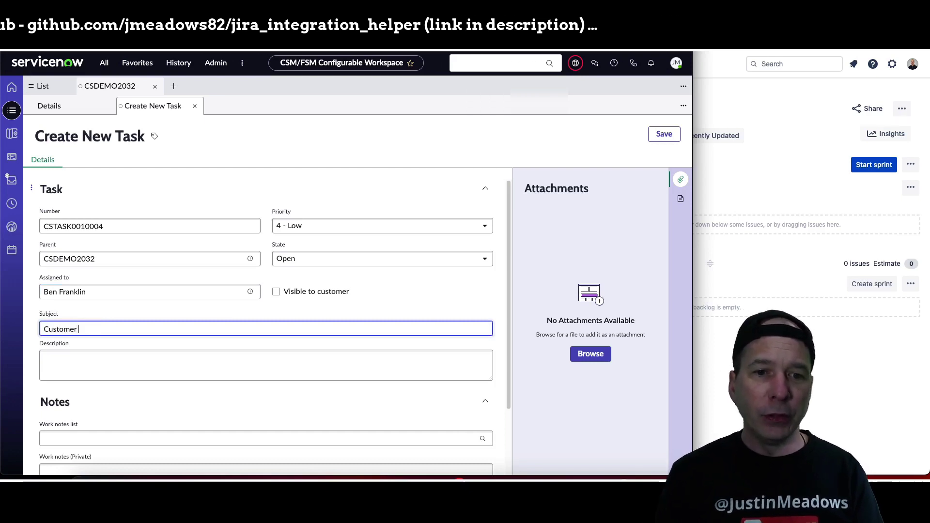
text(service task for the Jira Te)
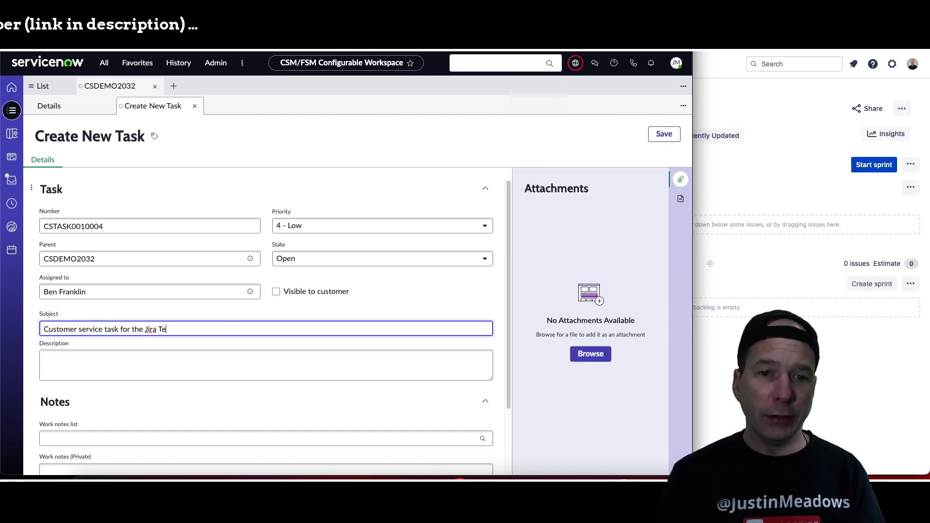
text(am)
key(Tab)
text(Demo for YouTube)
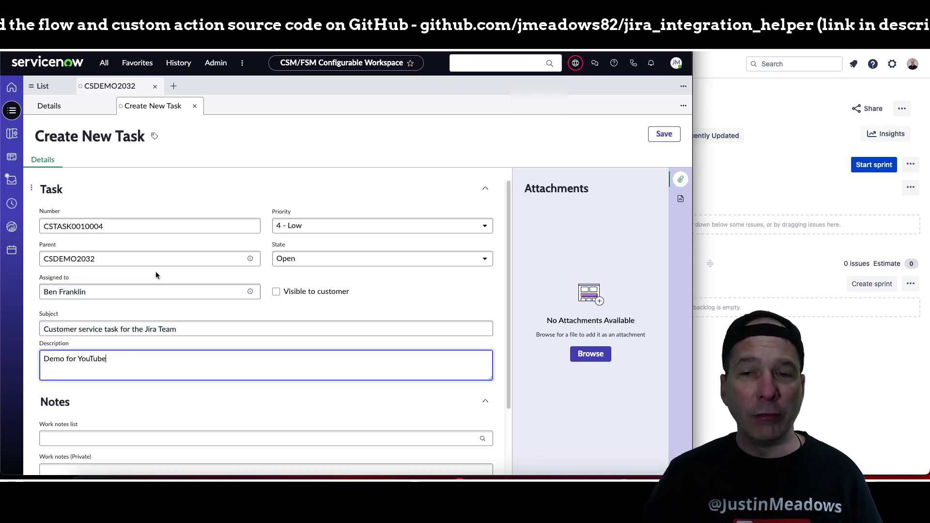
click(664, 134)
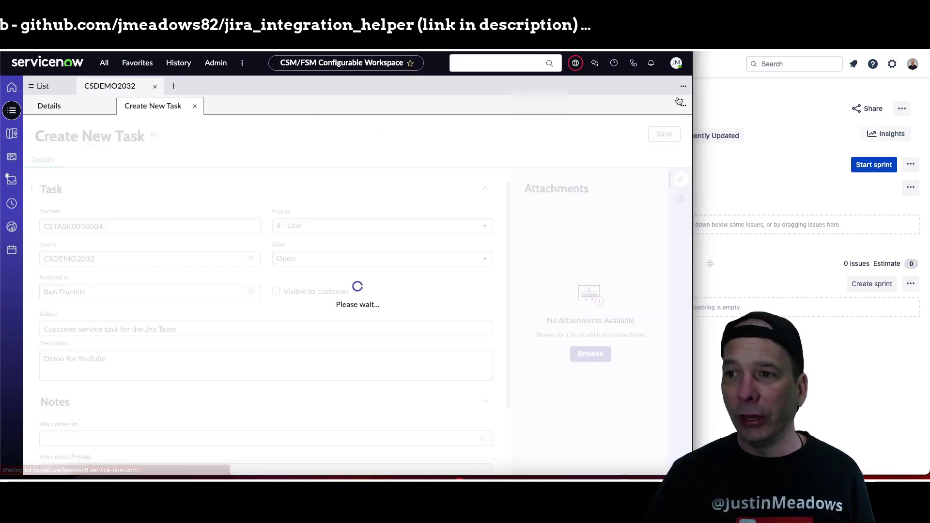
Find story CD6-26 'Customer service task for the Jira Team' in the Jira backlog and open its details.
drag(693, 91, 471, 92)
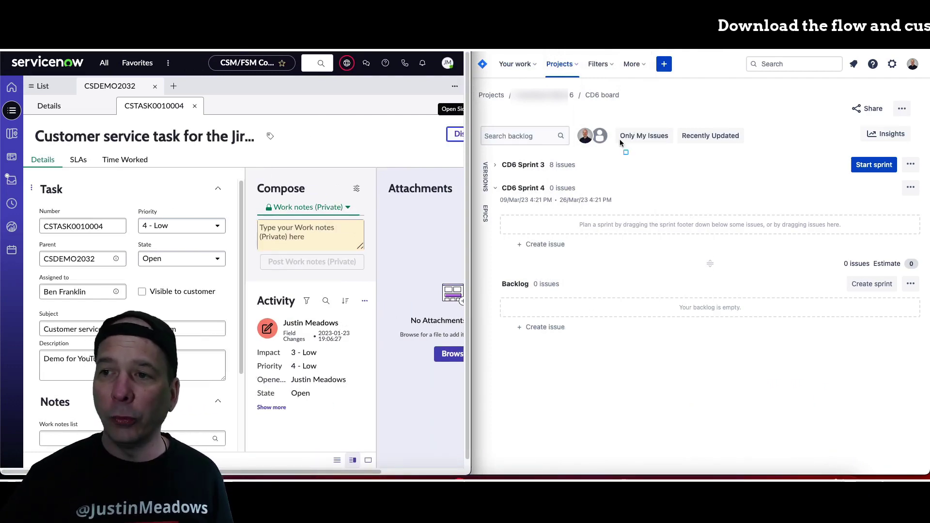
drag(606, 115, 752, 158)
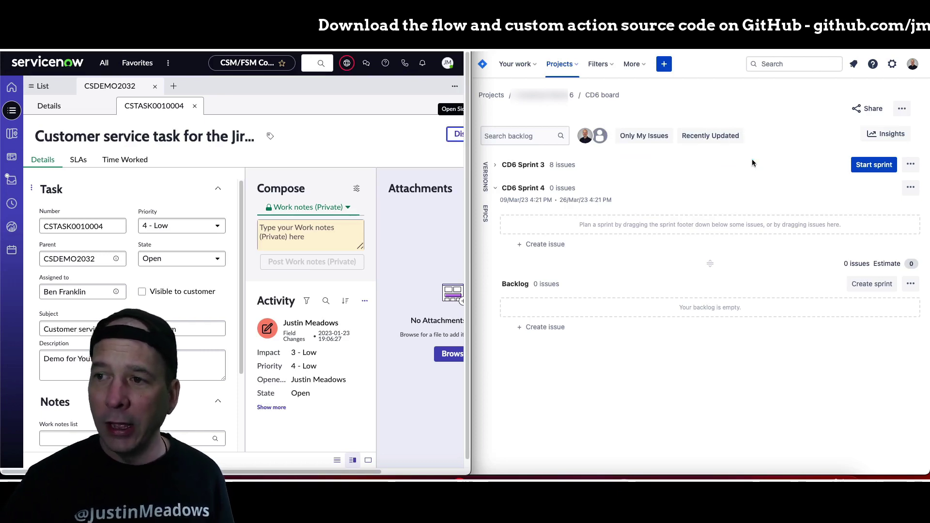
click(710, 136)
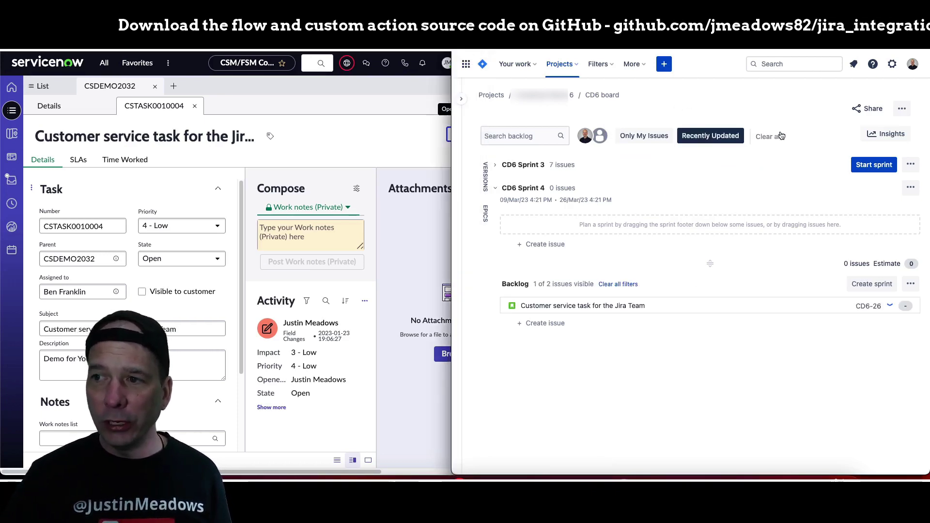
click(710, 137)
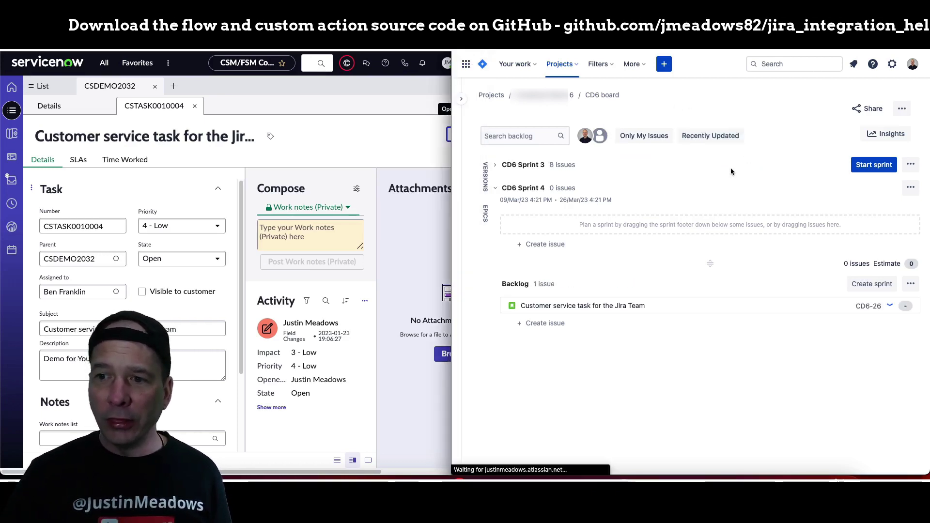
click(588, 310)
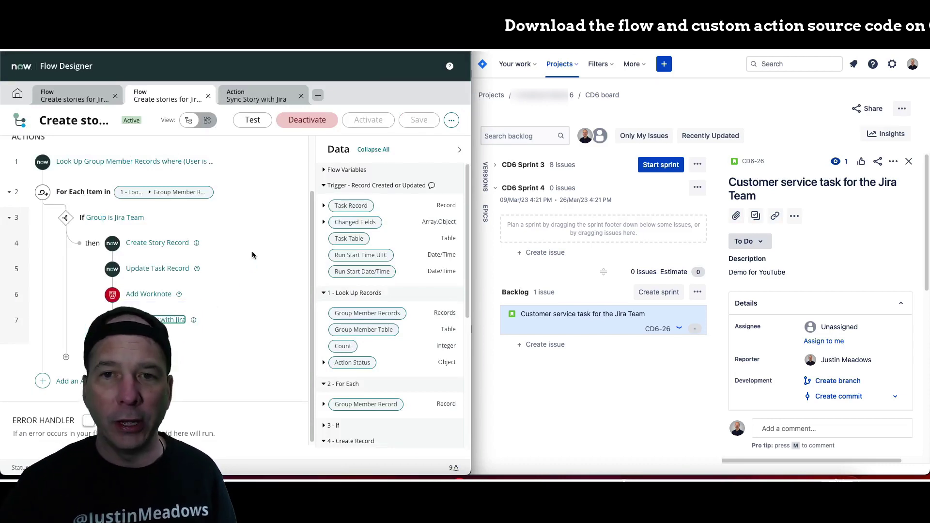
click(258, 97)
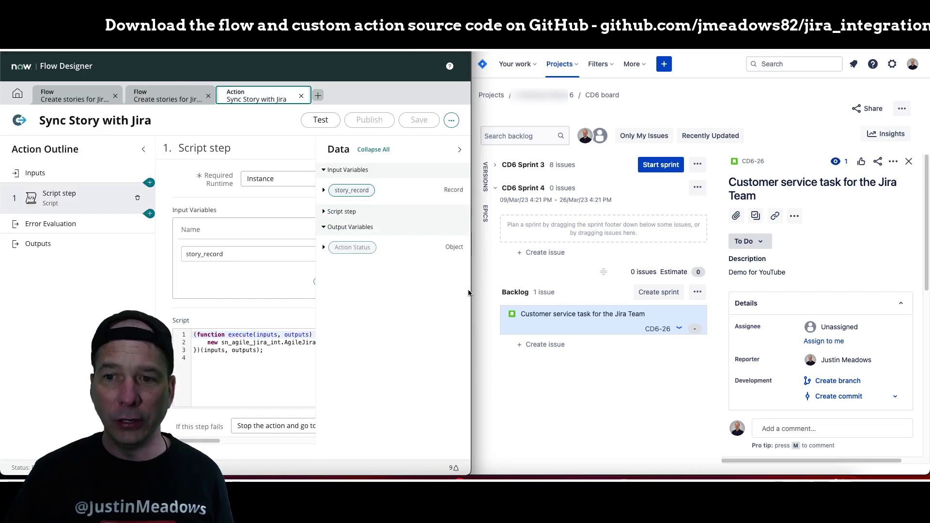
drag(468, 292, 728, 293)
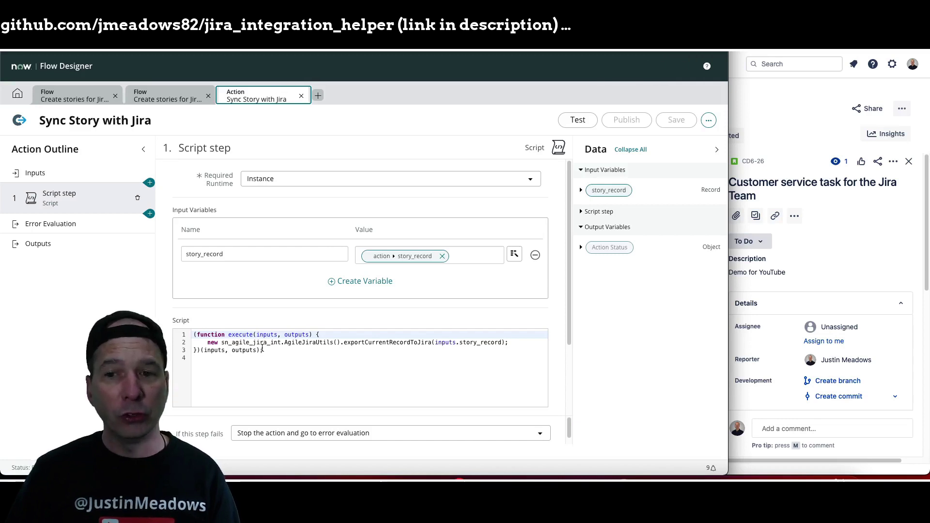
drag(367, 343, 437, 343)
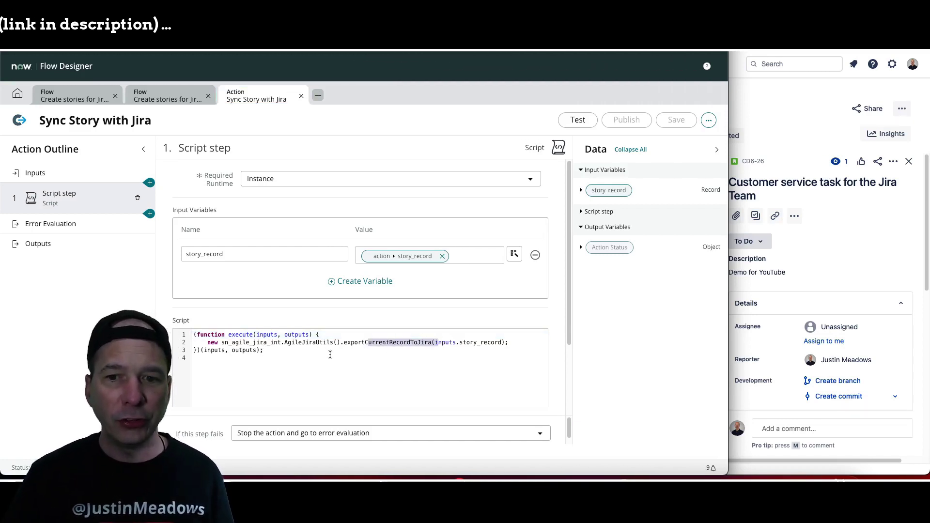
drag(282, 347, 279, 340)
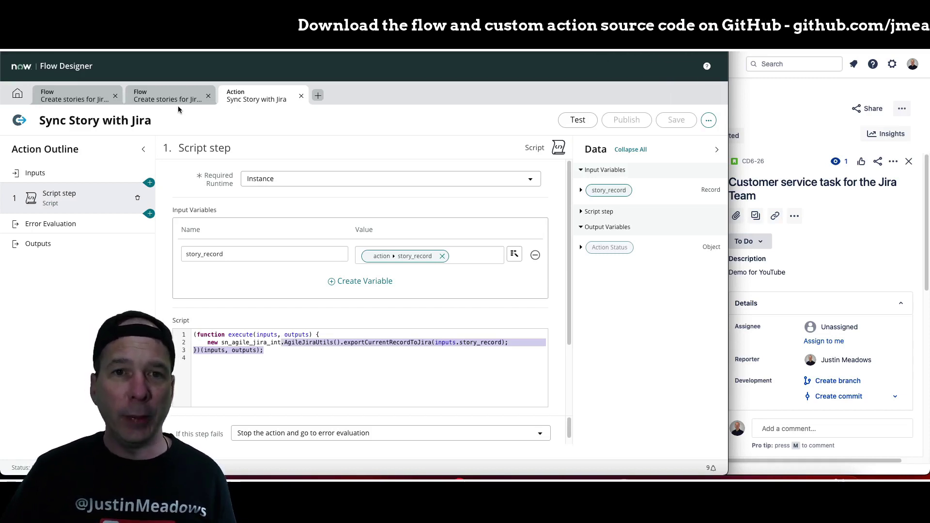
click(165, 97)
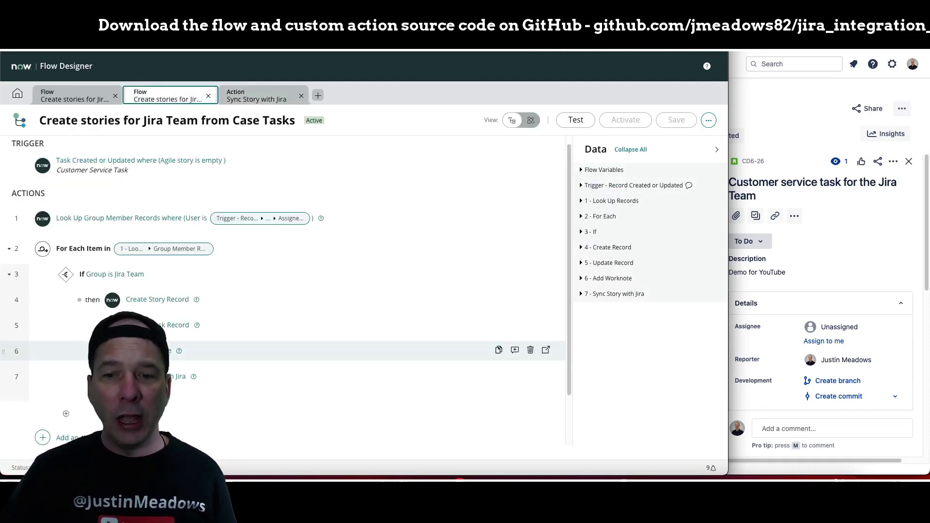